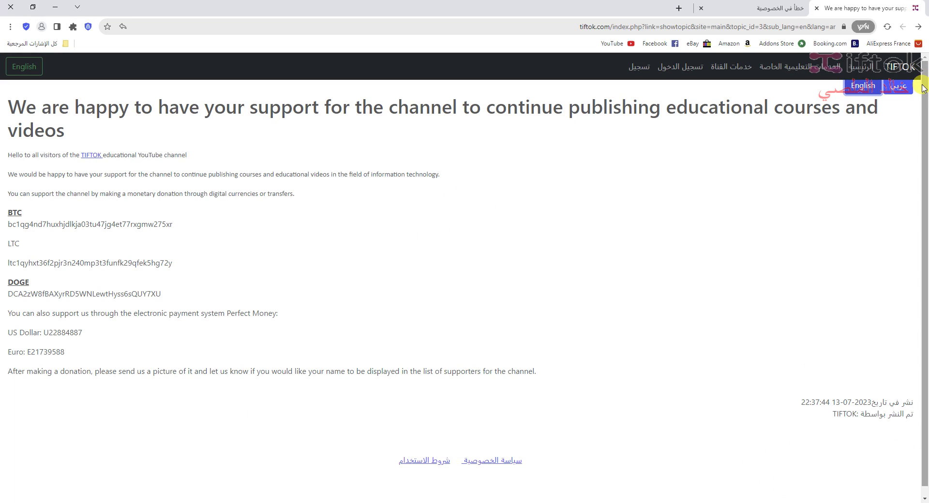
Show the donation page in Arabic, then switch to the 192.168.1.20 privacy-warning tab.
left_click(896, 86)
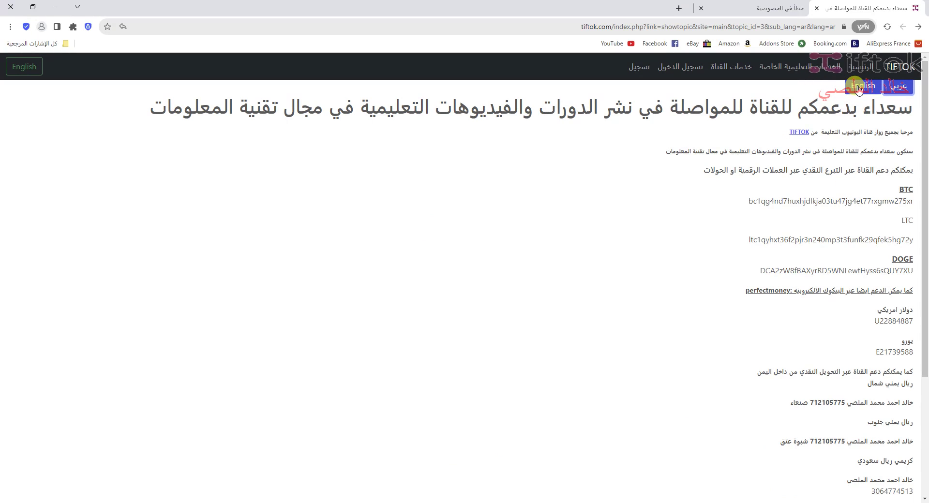
left_click(709, 6)
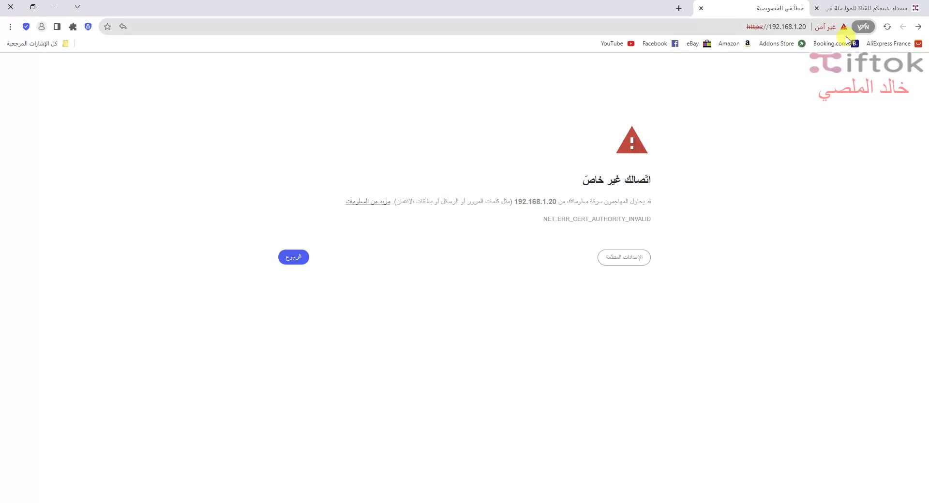
Proceed past the certificate warning to 192.168.1.20 and enter the administrator user name.
left_click(629, 255)
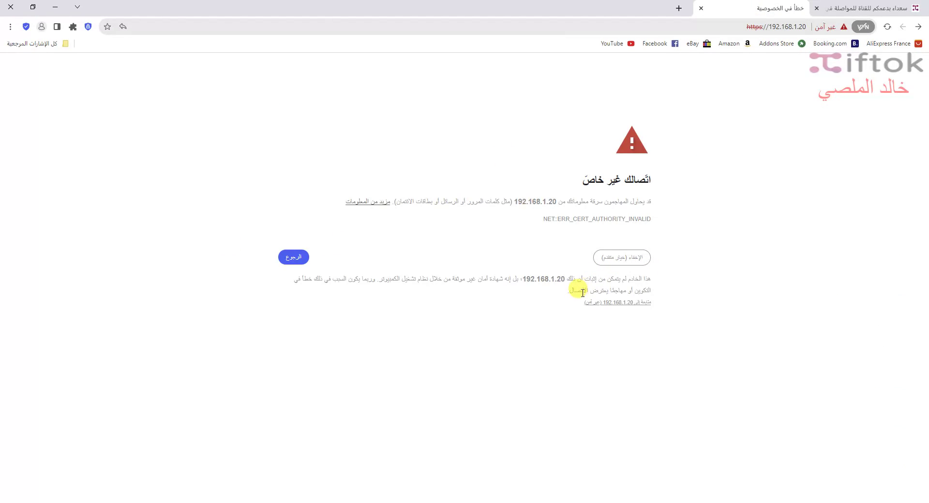
left_click(614, 303)
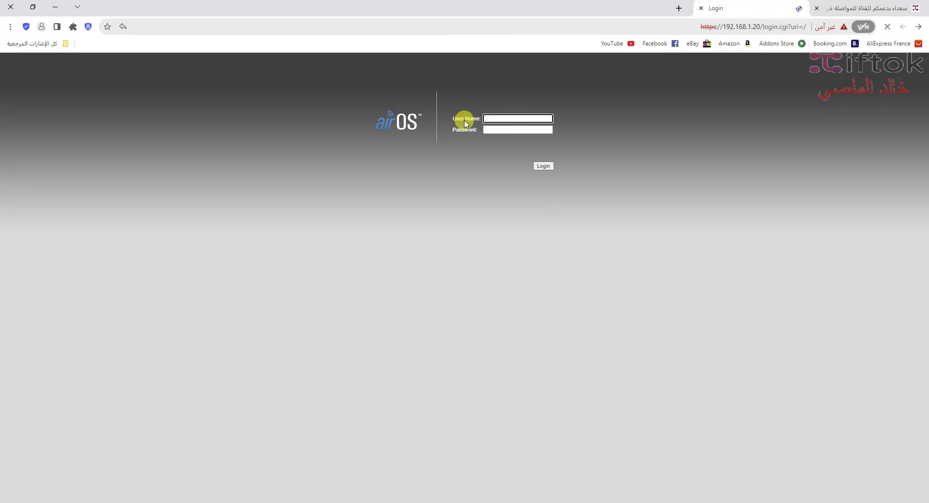
left_click(546, 156)
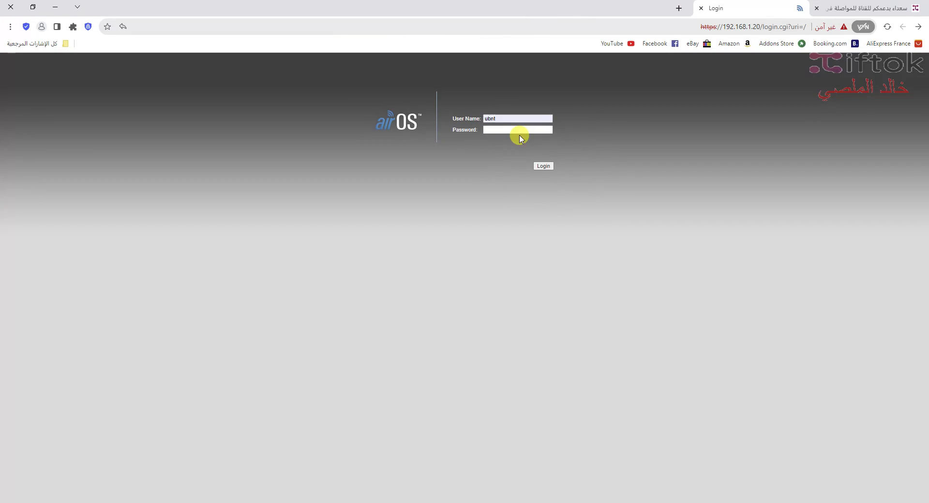
Reuse the user name as the password, log in, and view firmware XM.v5.6.9 under System.
double_click(506, 118)
right_click(513, 118)
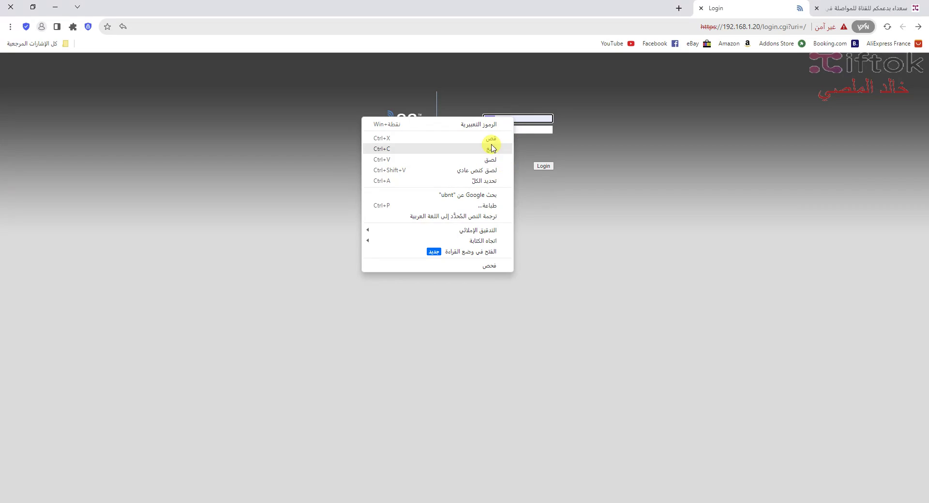
left_click(492, 149)
right_click(508, 128)
left_click(498, 199)
left_click(550, 165)
left_click(516, 94)
mouse_move(369, 127)
left_mouse_down()
mouse_move(382, 127)
mouse_move(368, 126)
left_mouse_up()
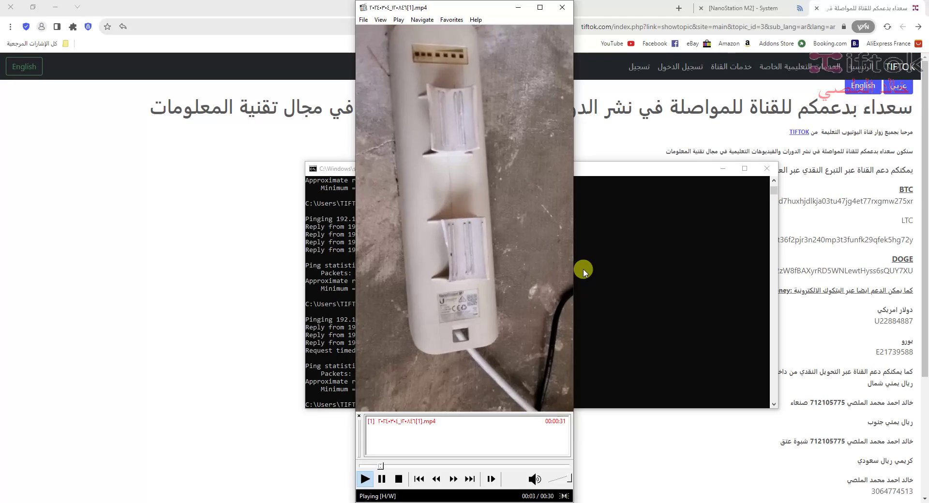
Replay the NanoStation opening clip, play the LED clip, then raise the ping window.
left_click(364, 466)
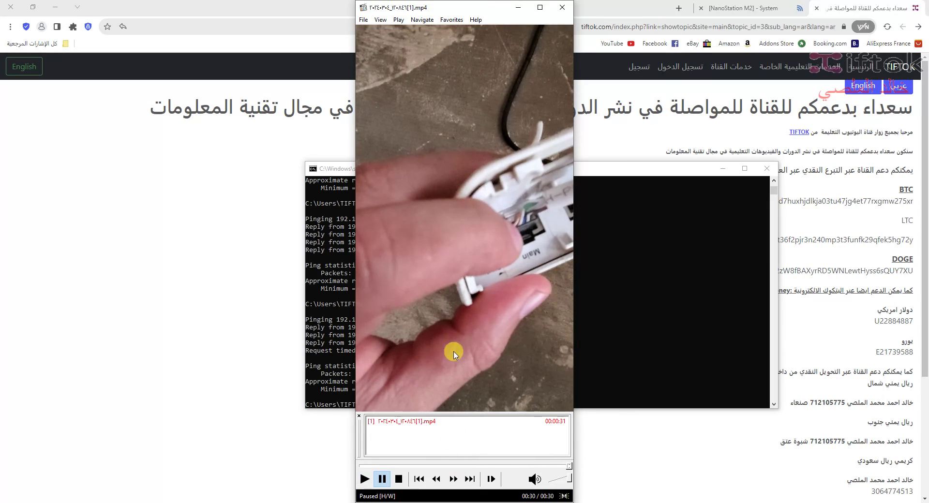
key("Page_Down")
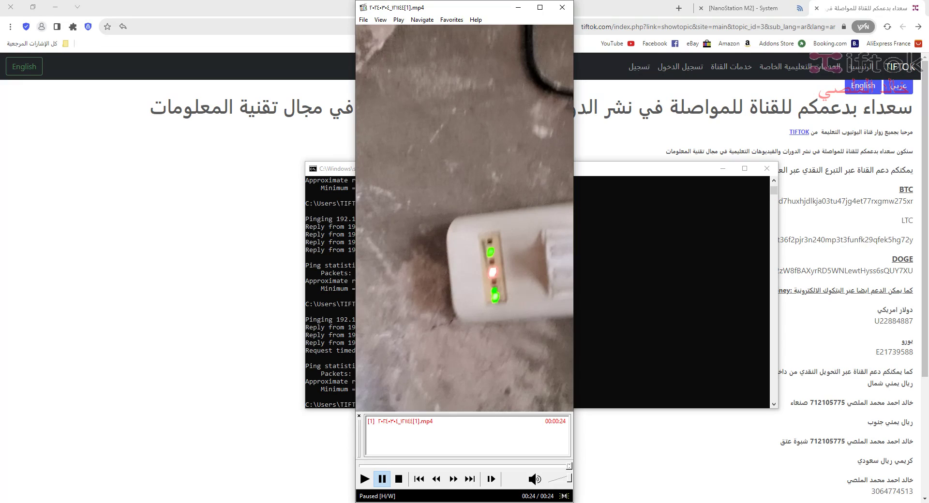
left_click(709, 288)
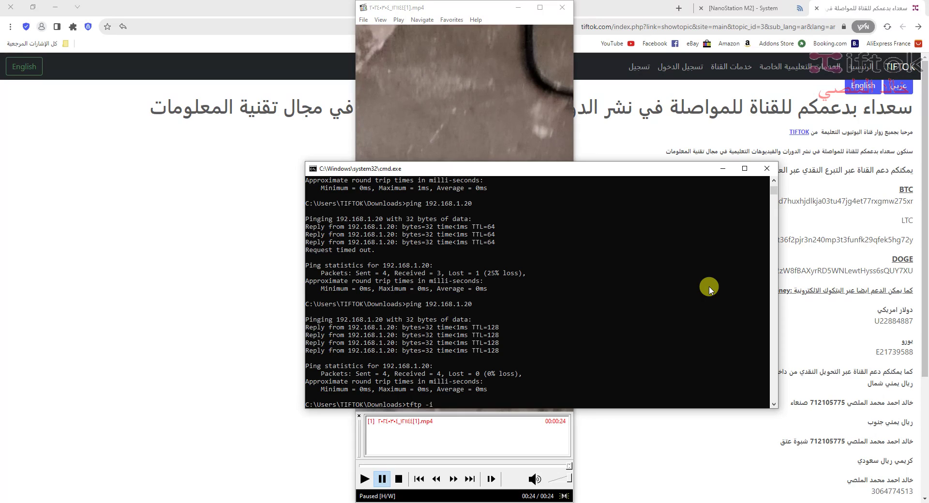
TFTP-upload openwrt-21.02.7-ath79-generic-ubnt_nanostation-m-squashfs-factory.bin to 192.168.1.20, then ping 192.168.1.1.
type("192.168.1.20 put")
key("Tab")
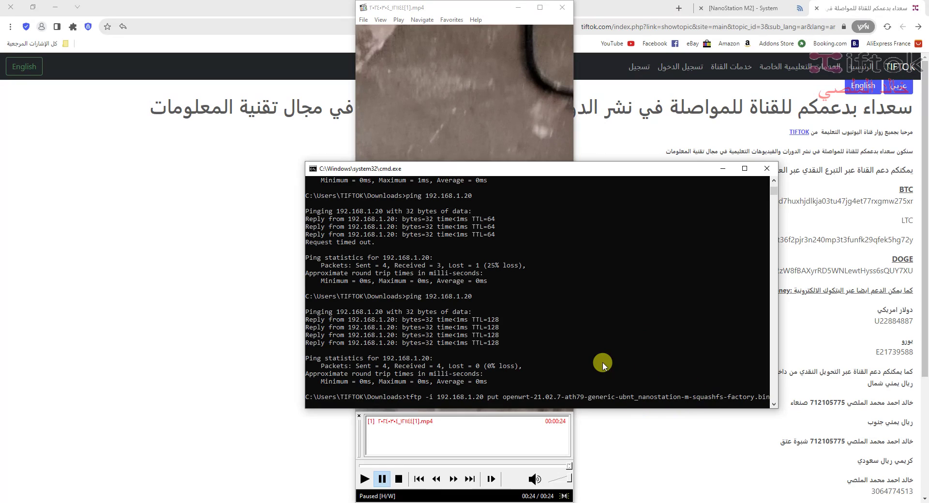
key("Return")
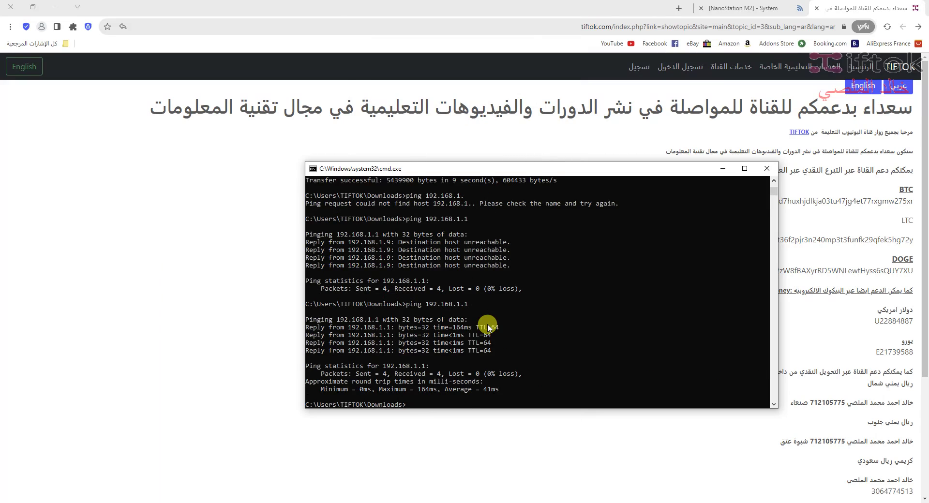
key("Up")
key("Return")
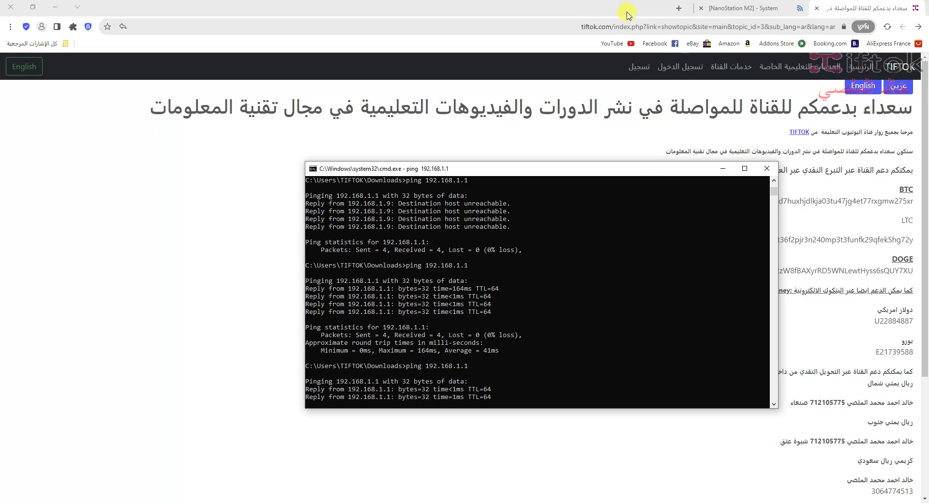
Load 192.168.1.1 in a new tab, log in without a password, and reload Status.
left_click(679, 8)
type("192.168.1.1")
key("Return")
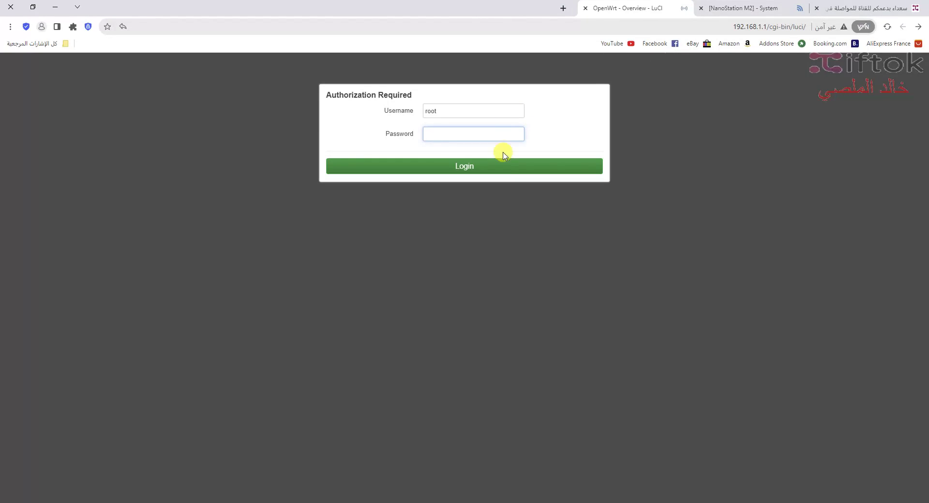
left_click(508, 167)
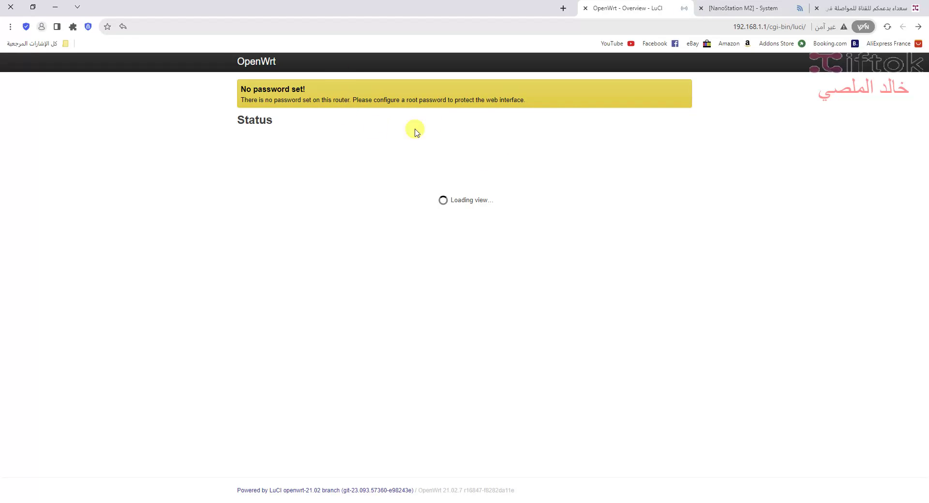
mouse_move(377, 69)
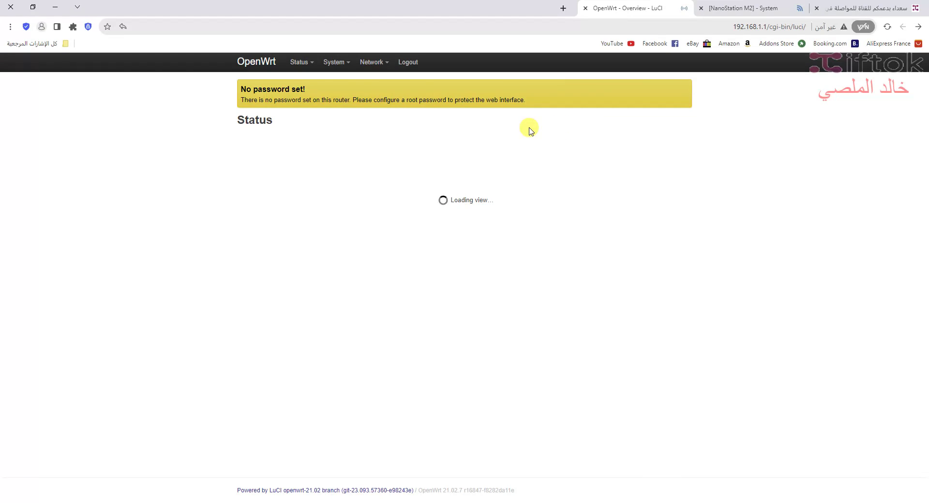
left_click(890, 28)
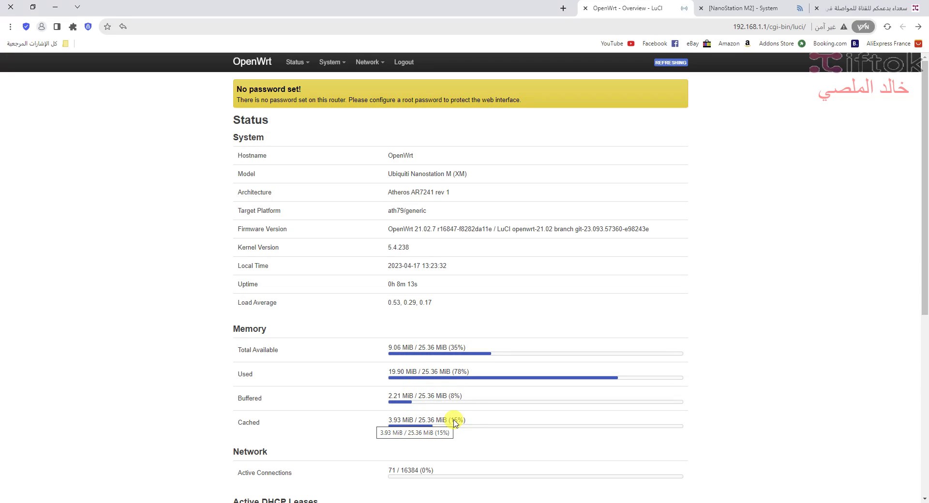
Review the Status overview showing OpenWrt 21.02.7 on the Ubiquiti Nanostation M (XM).
scroll(455, 423, "down", 1)
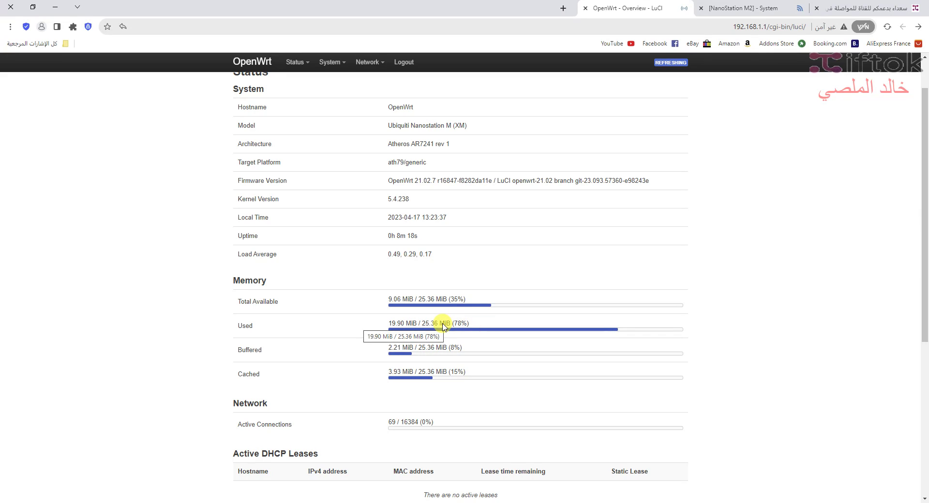
middle_click(319, 325)
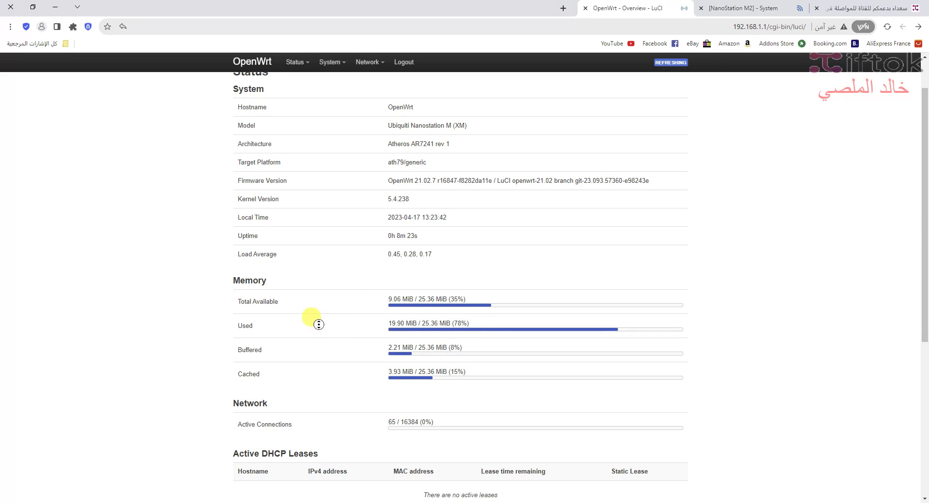
scroll(318, 324, "up", 2)
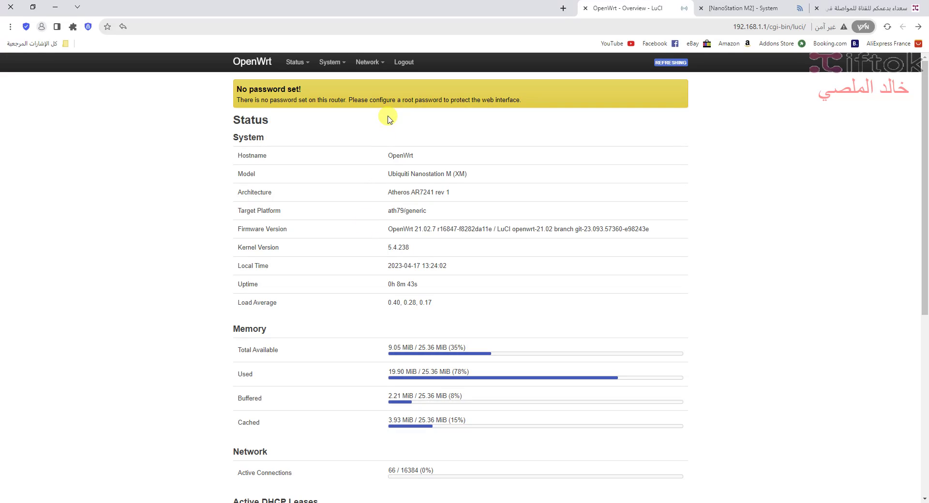
mouse_move(368, 61)
left_click(380, 93)
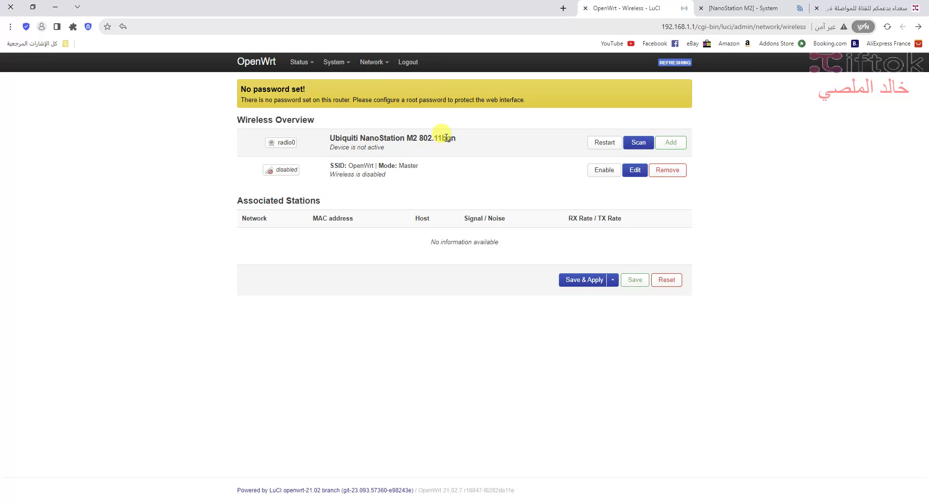
Enable the OpenWrt wireless network, scan for nearby networks, and dismiss the scan results.
left_click(603, 170)
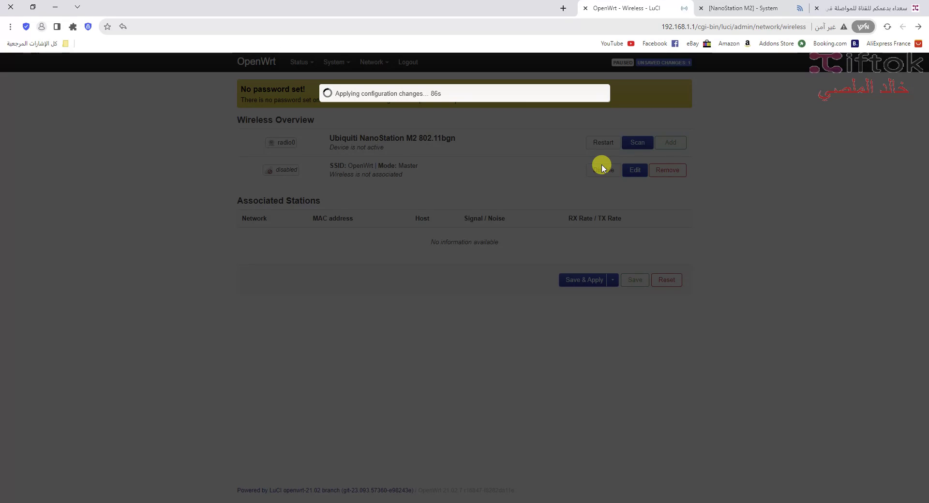
left_click(634, 143)
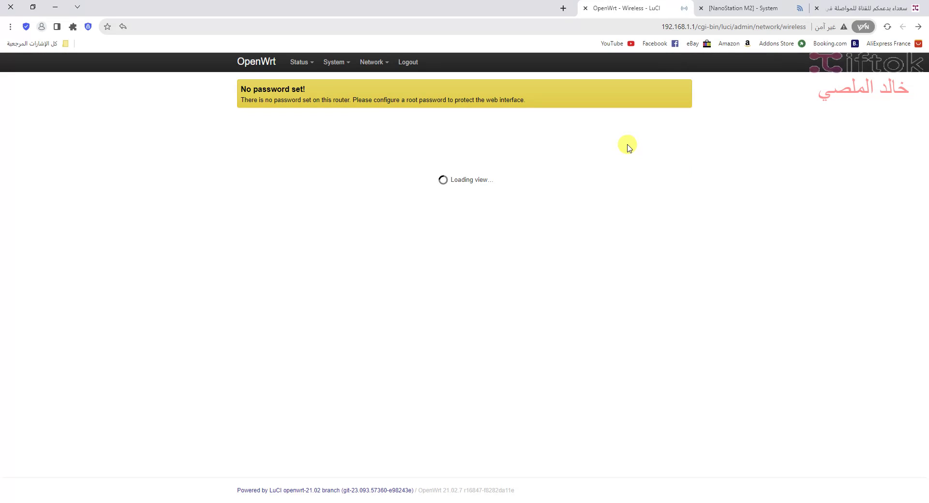
left_click(631, 142)
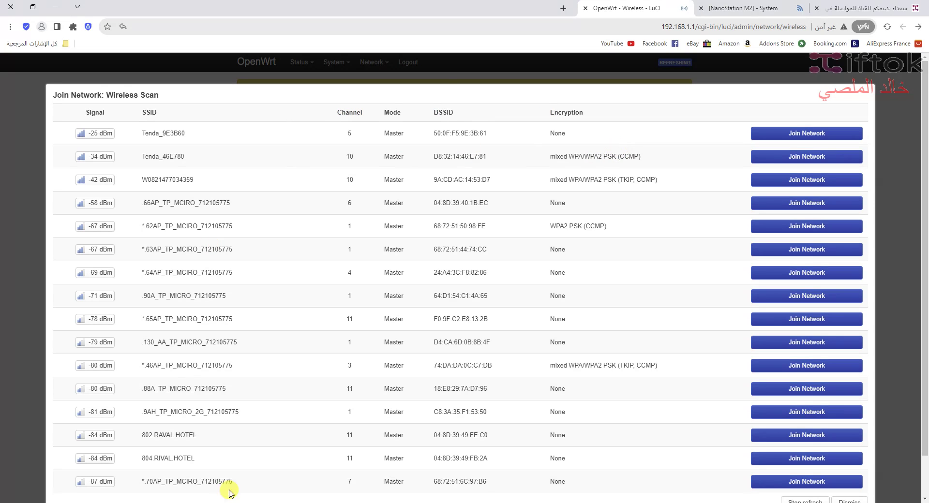
scroll(924, 212, "down", 1)
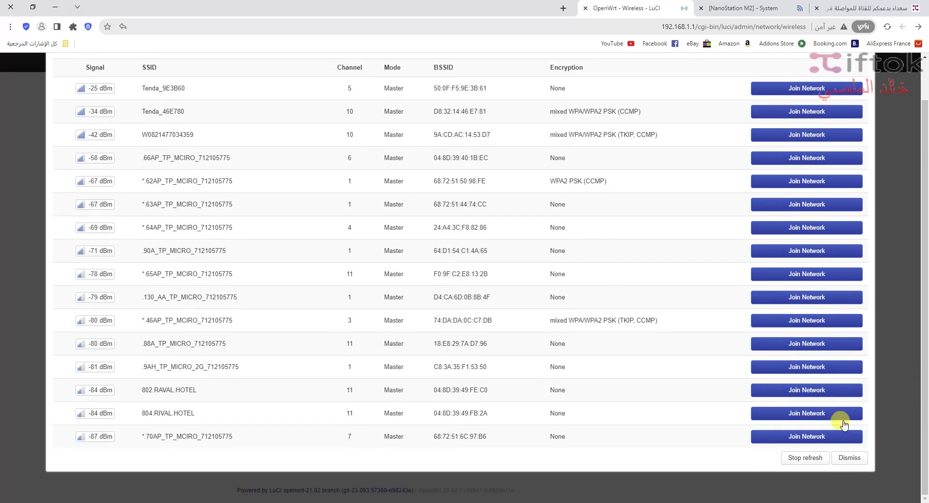
left_click(849, 459)
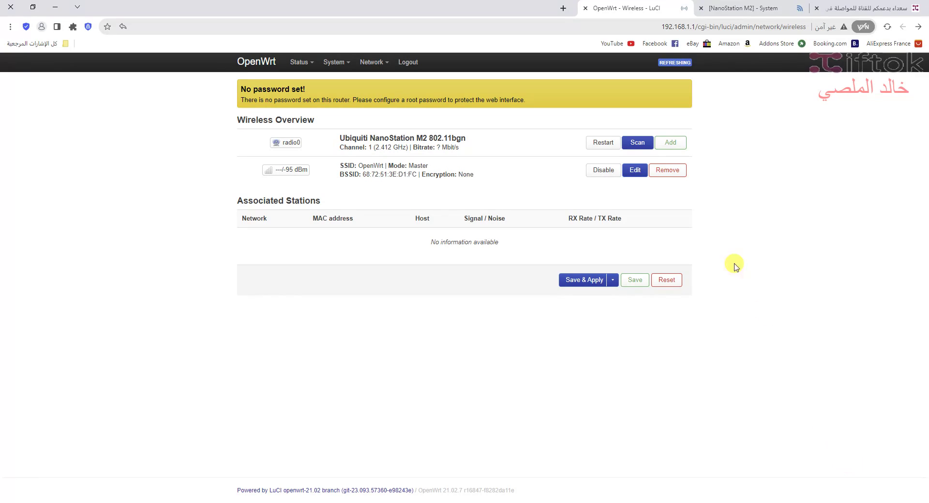
Set the wireless network to auto channel, N mode, 28 dBm power and Access Point (WDS).
left_click(636, 171)
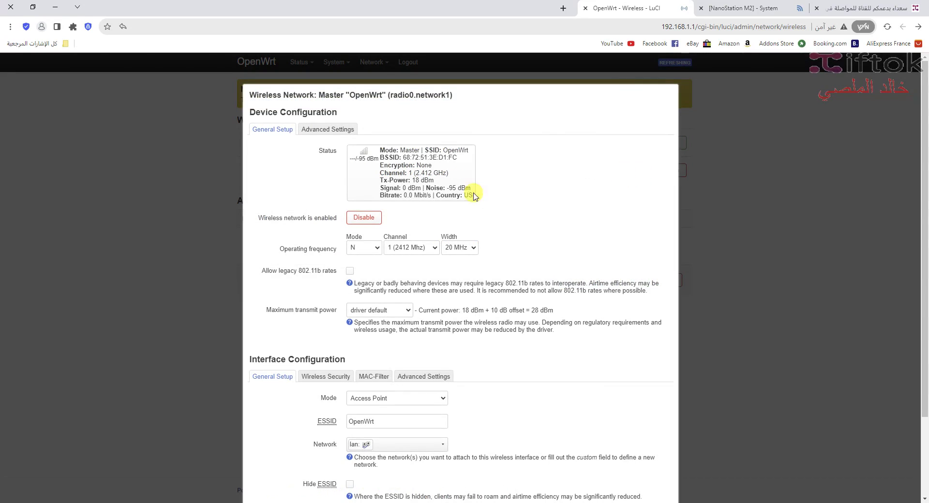
left_click(410, 252)
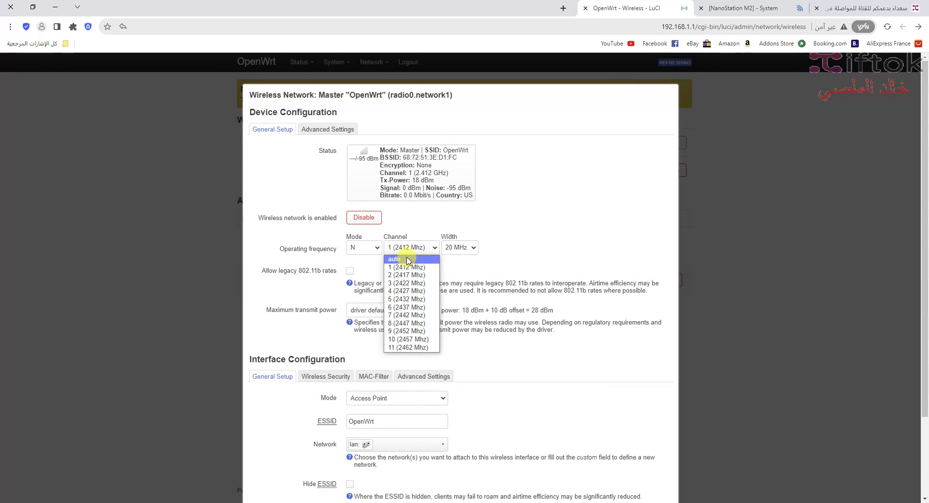
left_click(408, 260)
left_click(365, 249)
left_click(370, 249)
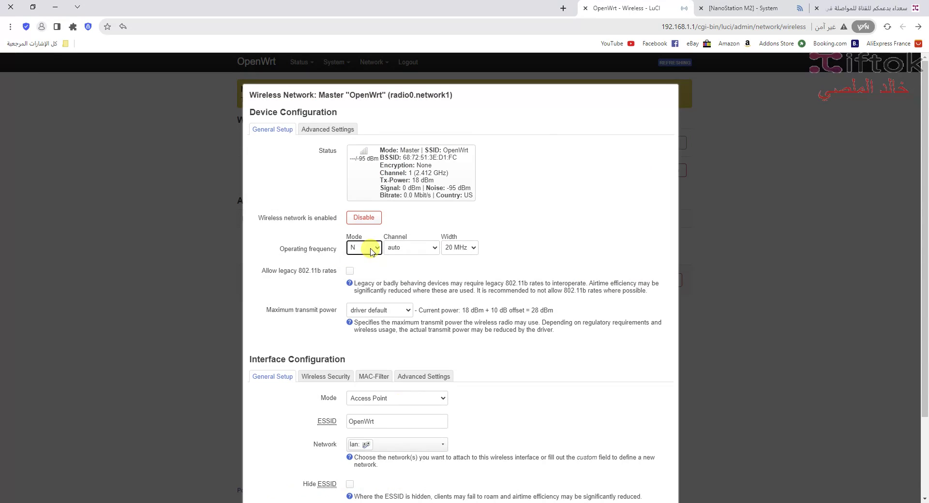
left_click(387, 311)
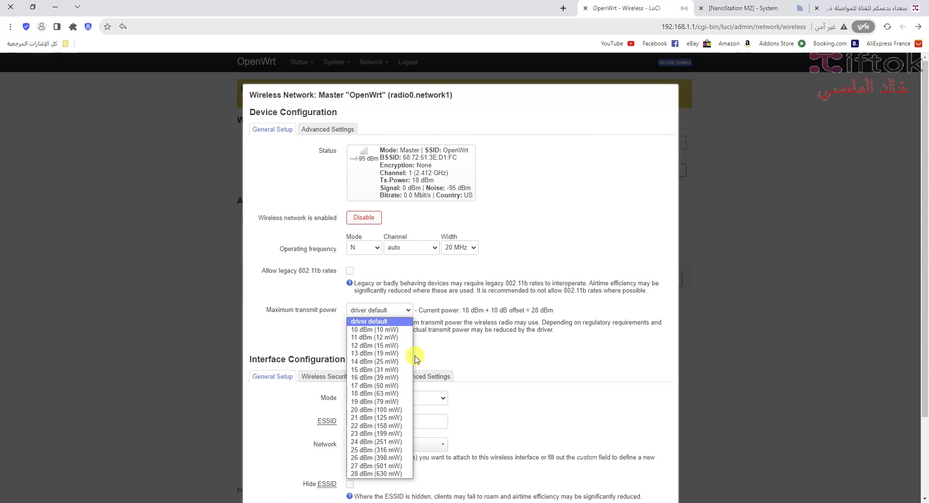
left_click(387, 474)
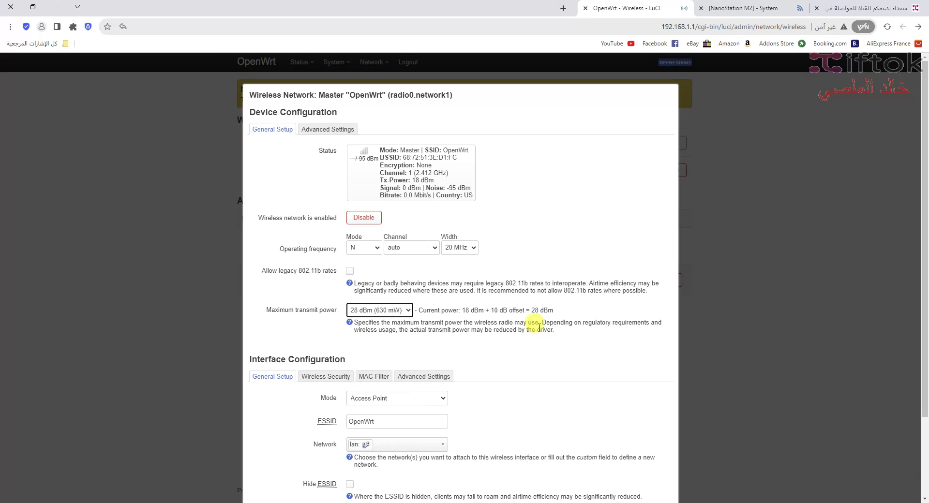
left_click(416, 399)
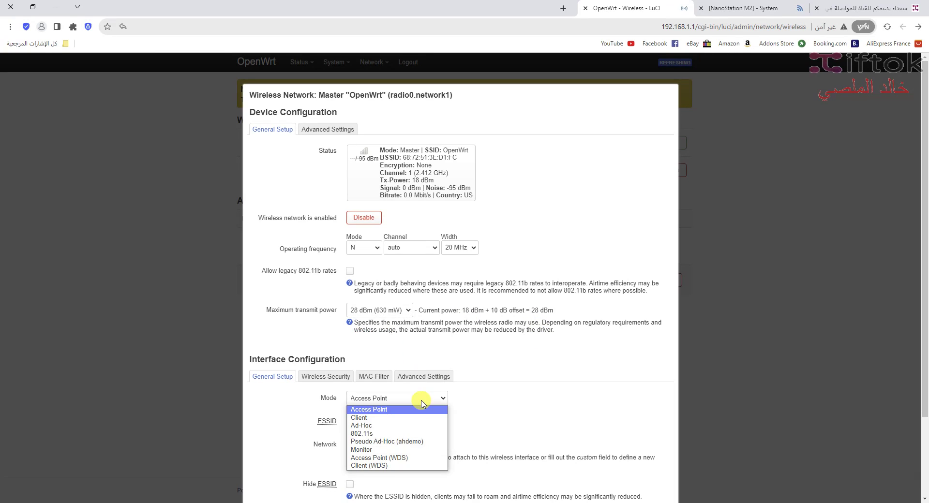
left_click(407, 460)
Replace the ESSID with a new one ending 162A_TP_MICRO_712105775 and save.
double_click(415, 419)
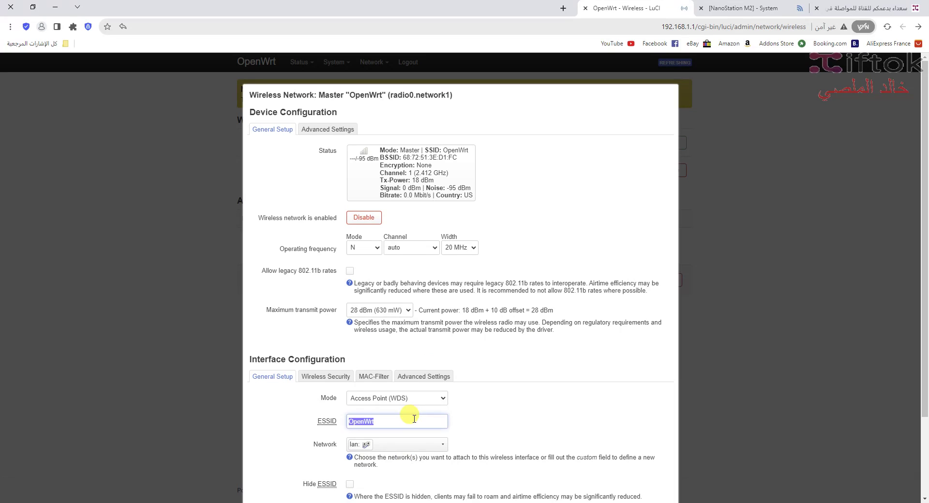
key("BackSpace")
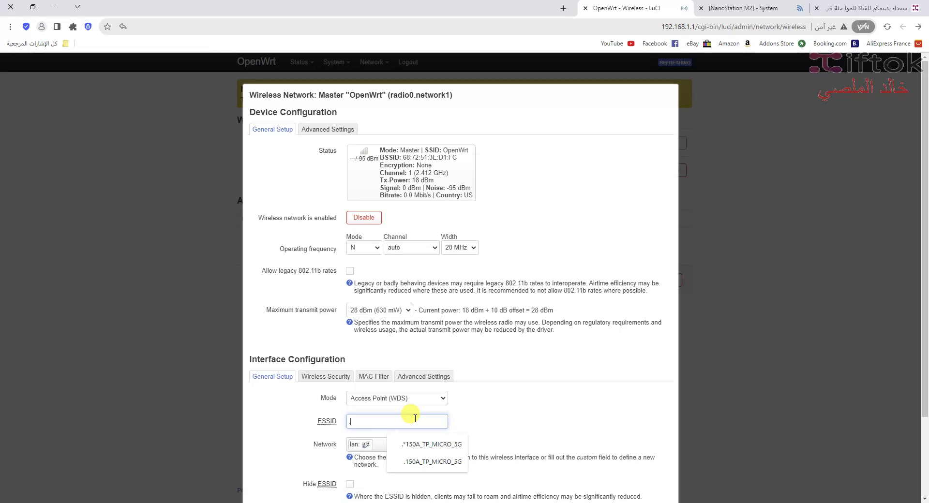
type("1")
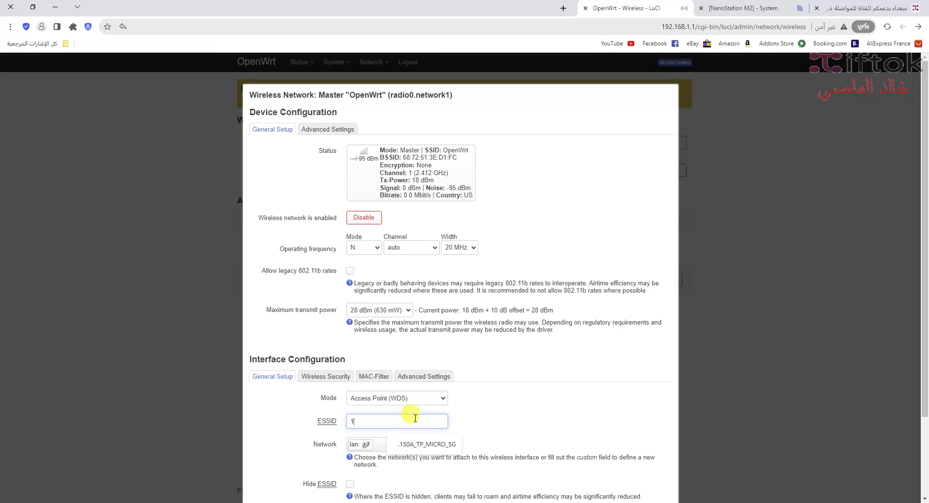
type("62")
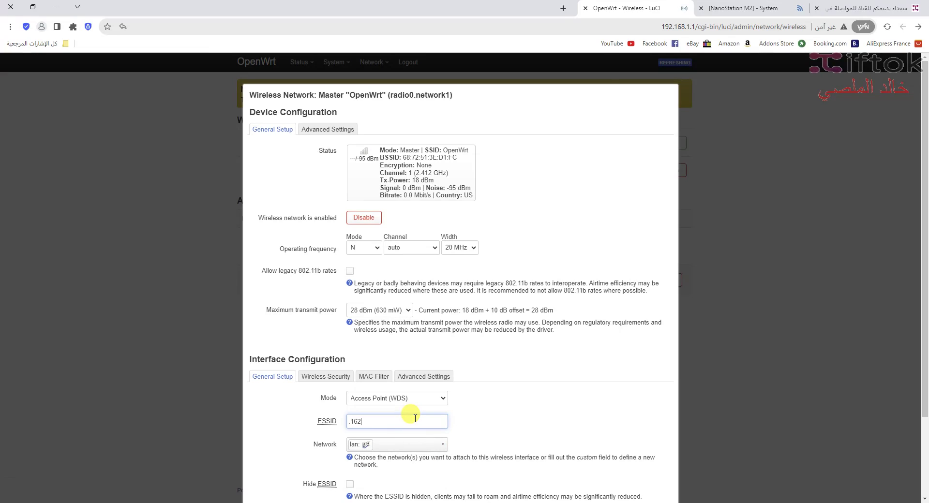
key("Left")
key("Left")
key("Left")
type("*")
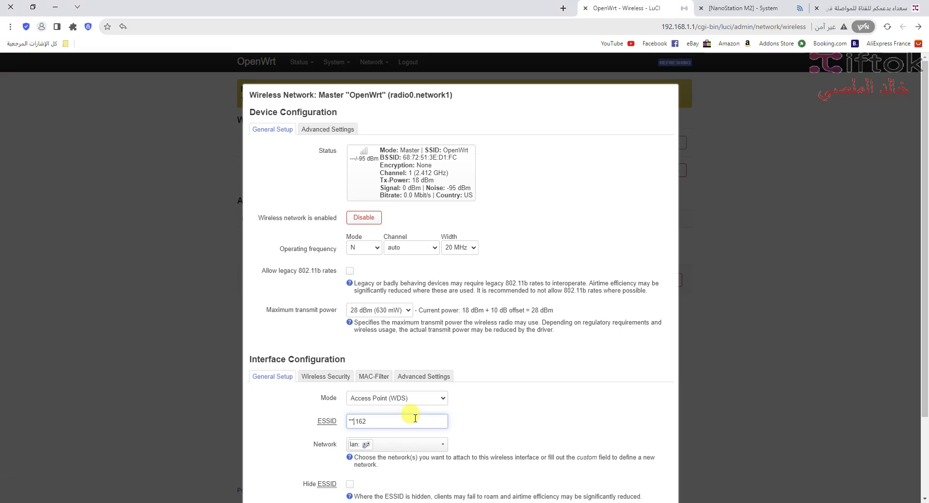
key("End")
type("a")
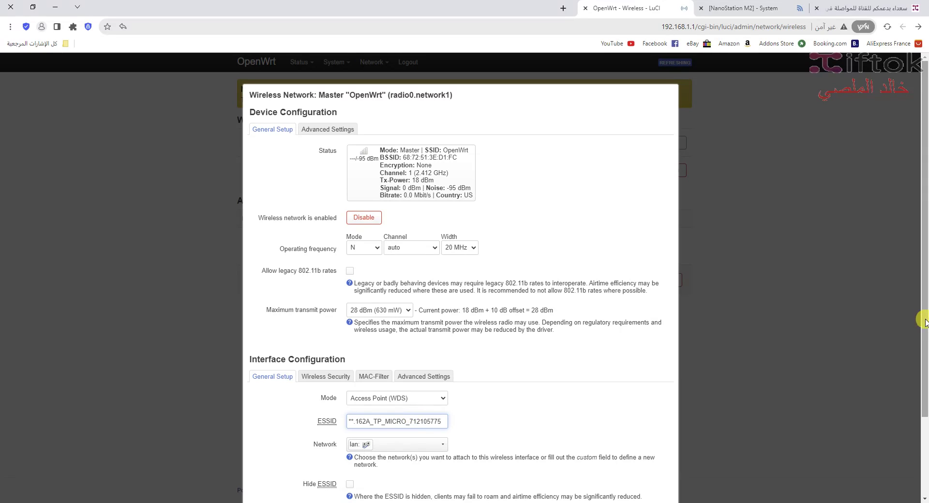
scroll(919, 317, "down", 2)
left_click(654, 457)
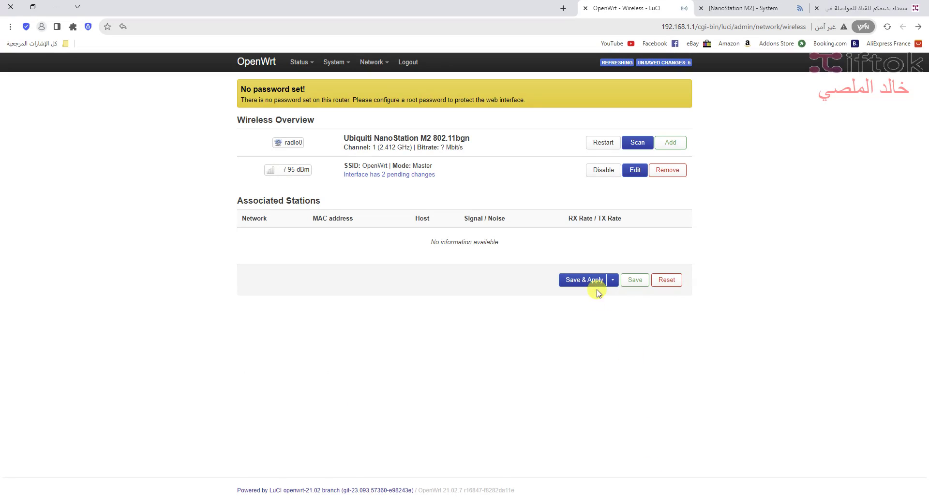
Apply the 2 pending wireless changes, reboot the router, and log back in.
left_click(591, 281)
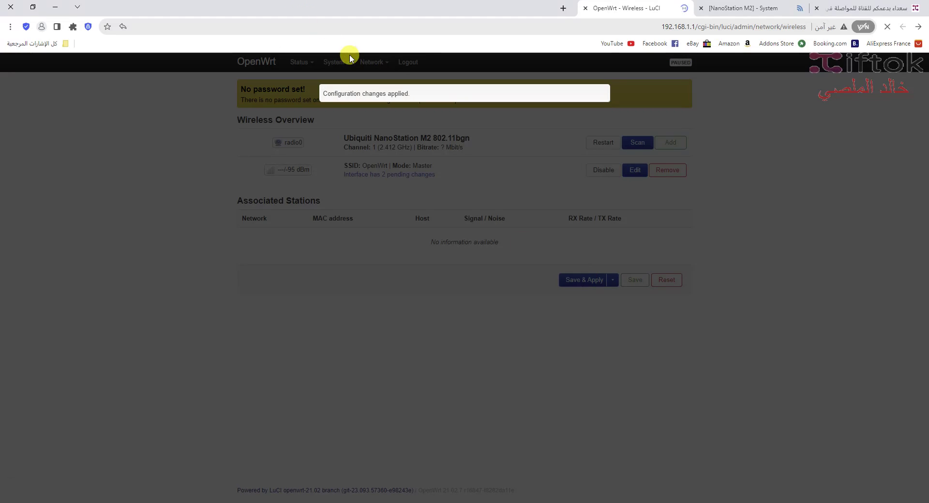
mouse_move(353, 59)
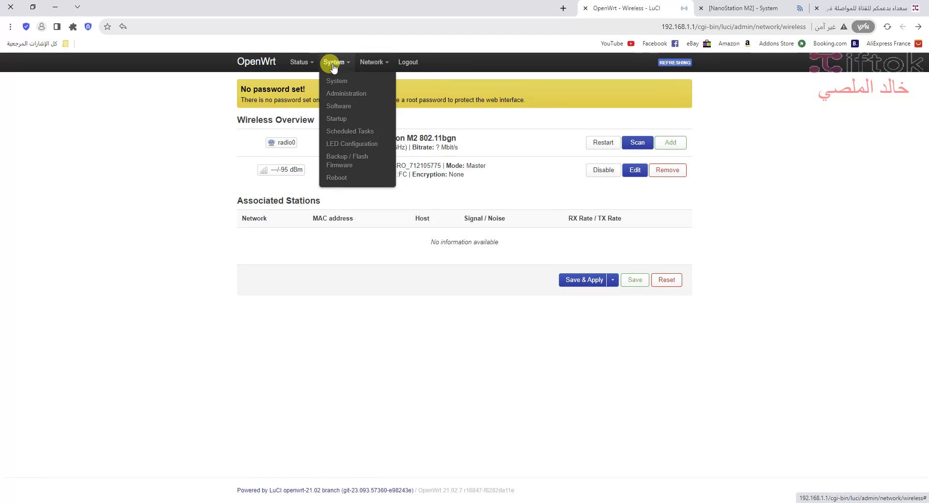
left_click(333, 179)
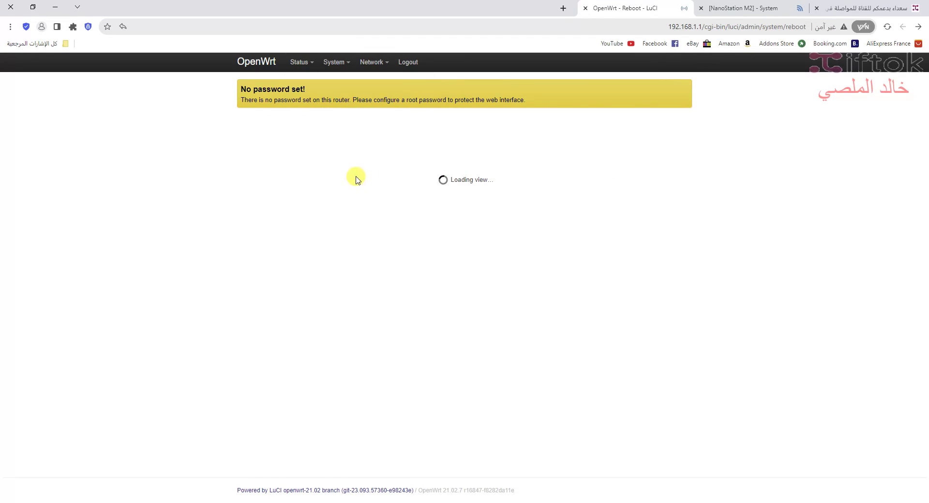
left_click(278, 168)
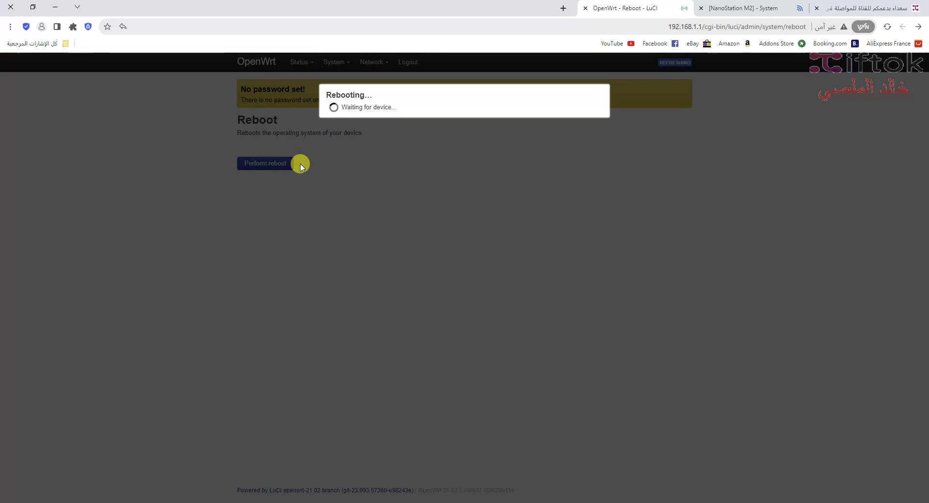
left_click(458, 168)
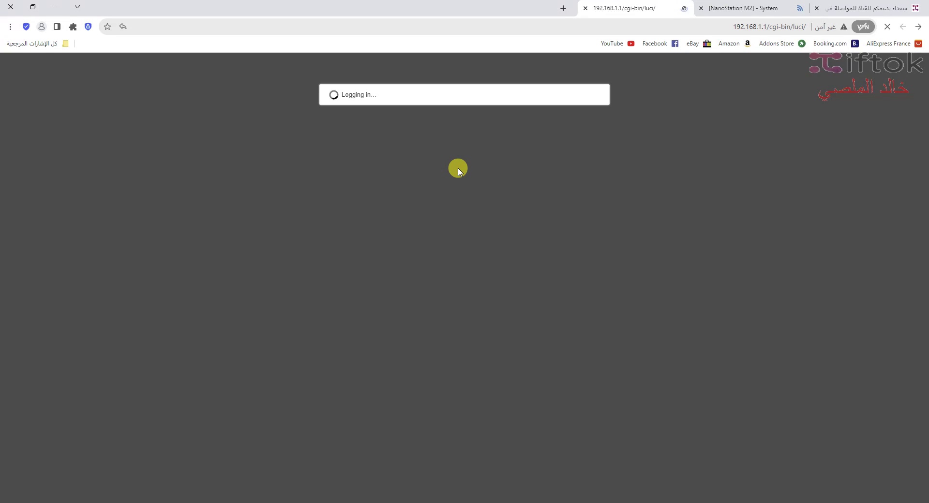